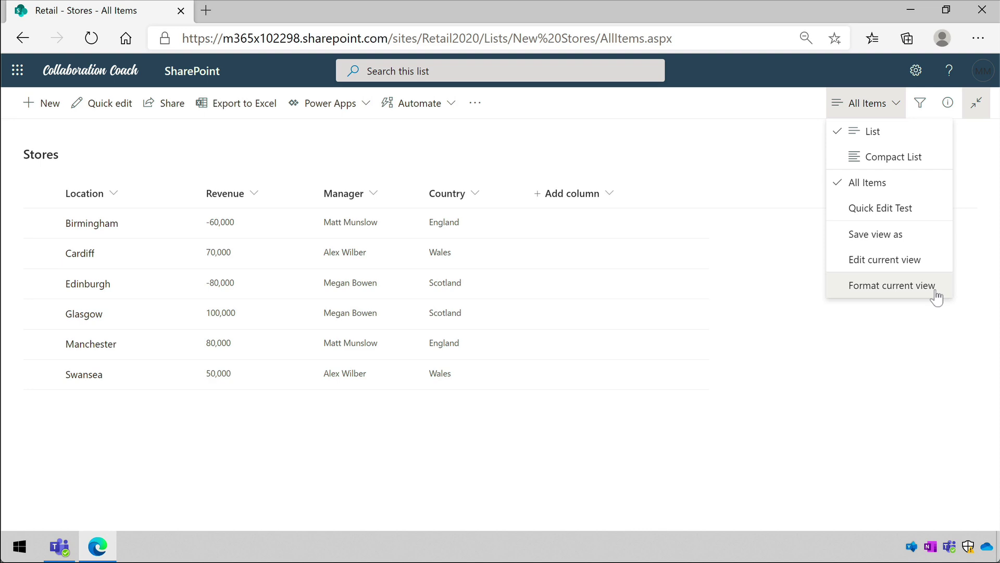
Apply alternating row styles to the view and shade odd rows pale blue.
left_click(936, 297)
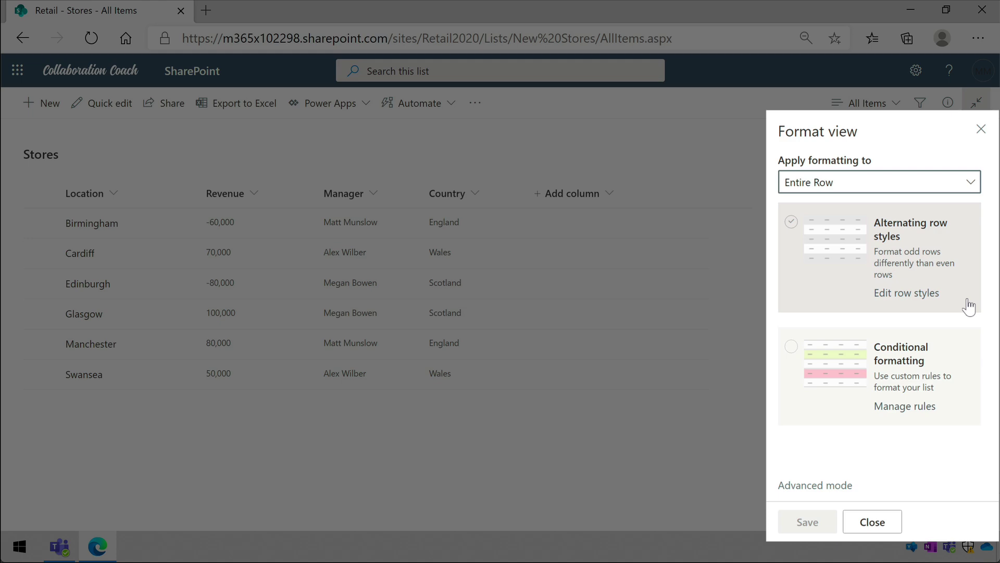
left_click(792, 223)
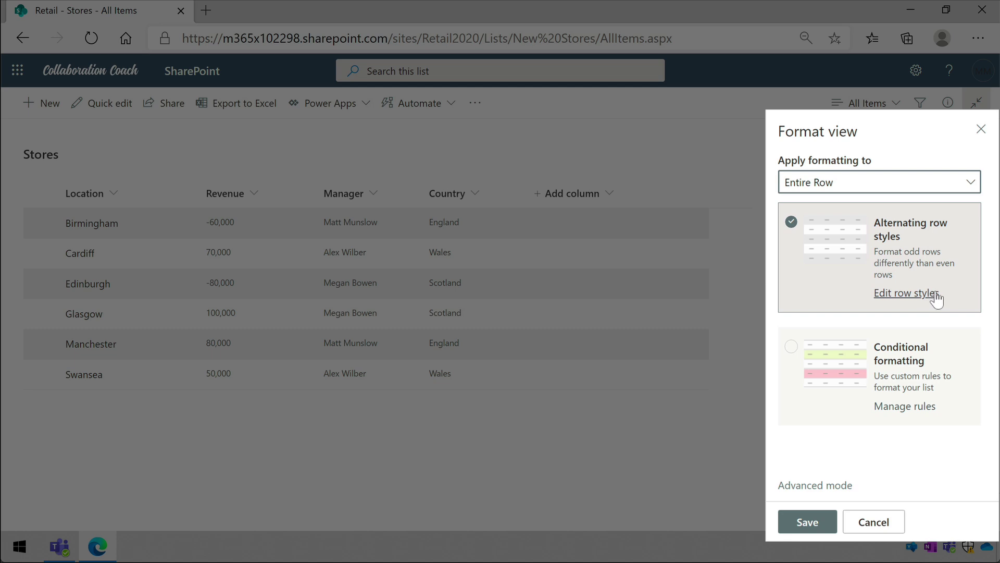
left_click(935, 293)
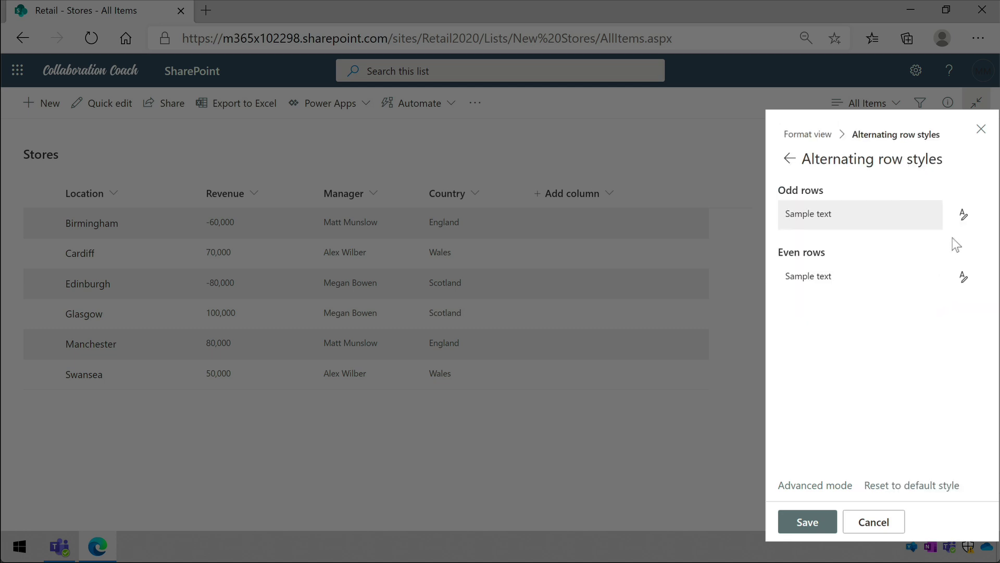
left_click(973, 229)
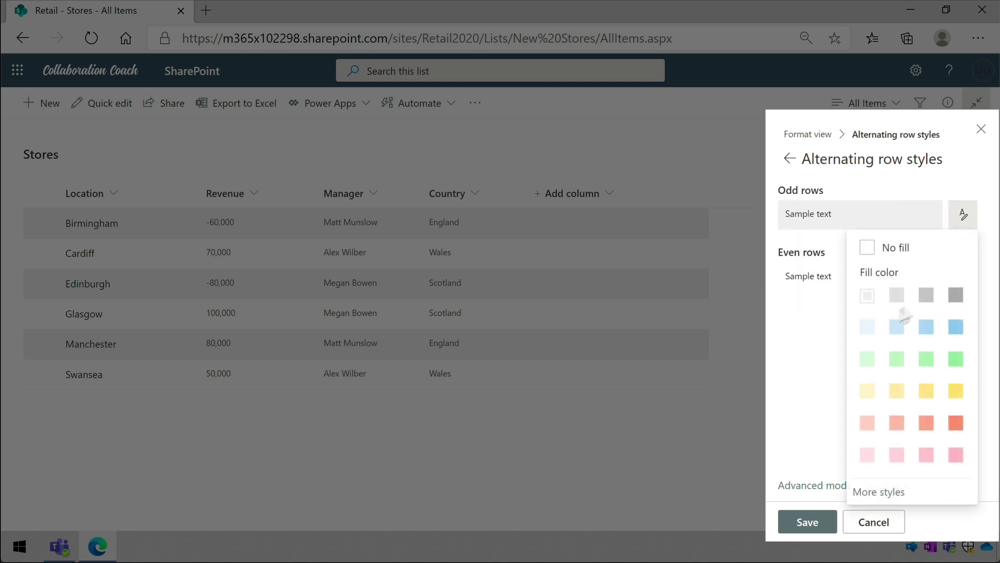
left_click(862, 326)
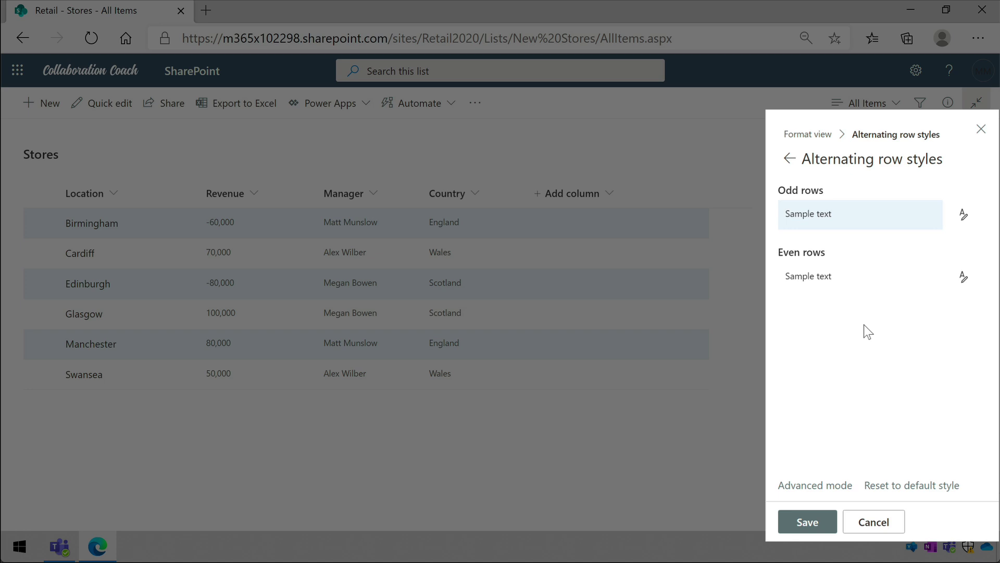
Make odd rows' text blue at font size 12 and save the row styles.
left_click(962, 223)
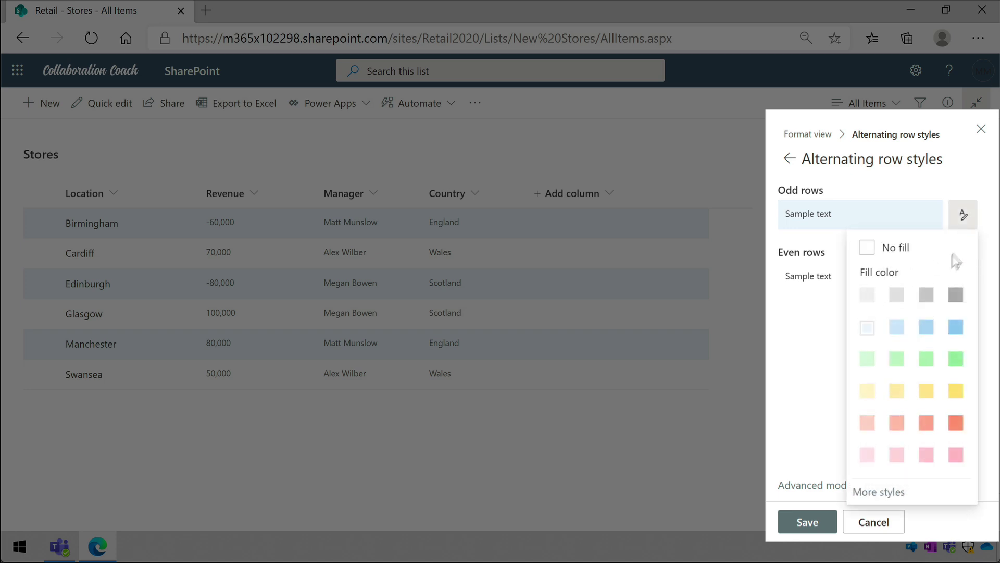
left_click(876, 491)
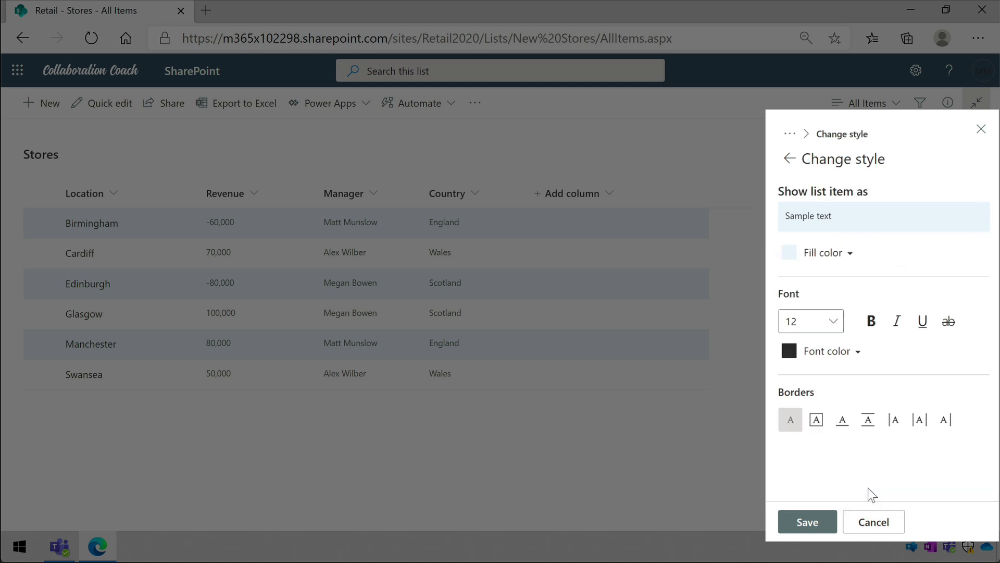
left_click(839, 324)
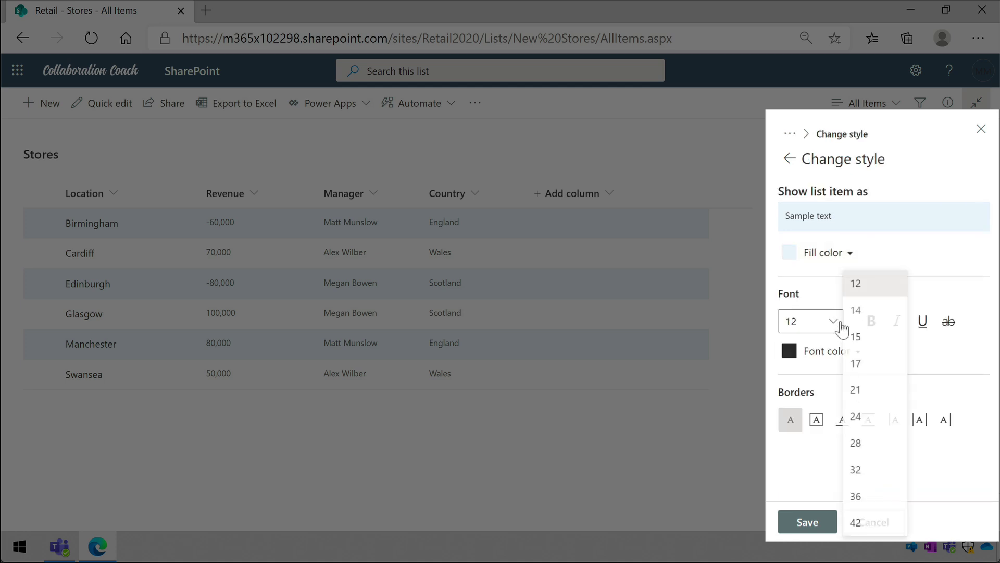
left_click(925, 279)
left_click(833, 350)
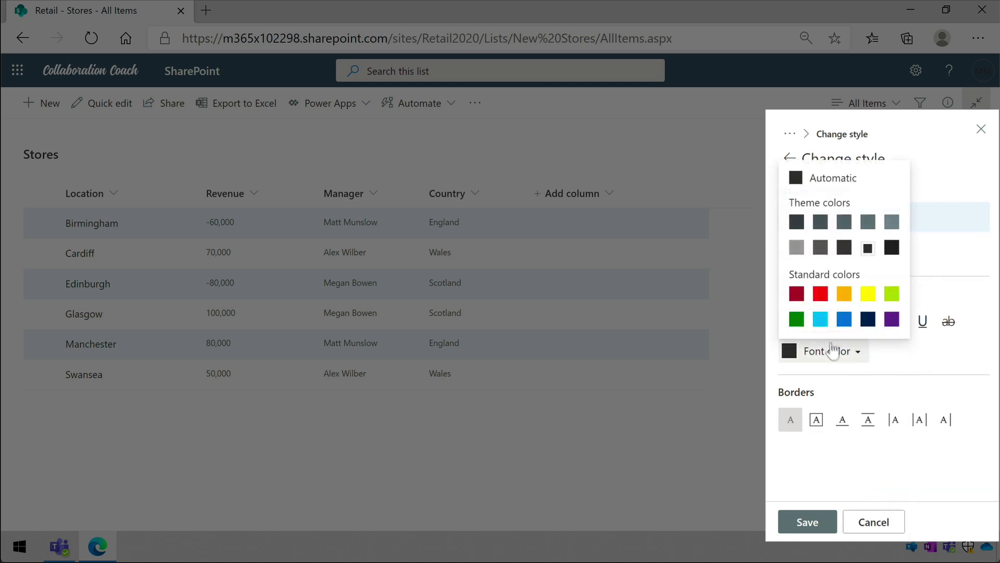
left_click(844, 319)
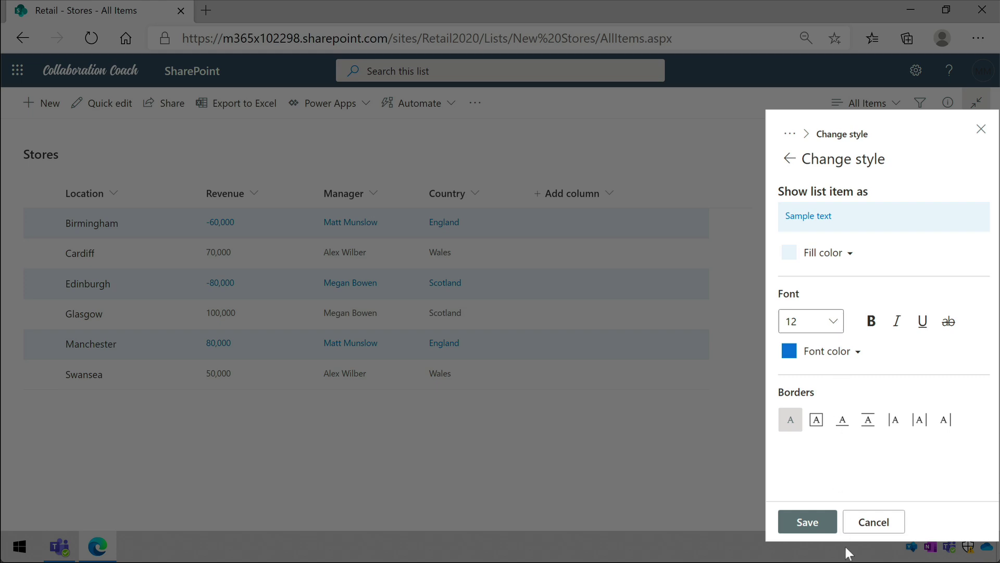
left_click(810, 521)
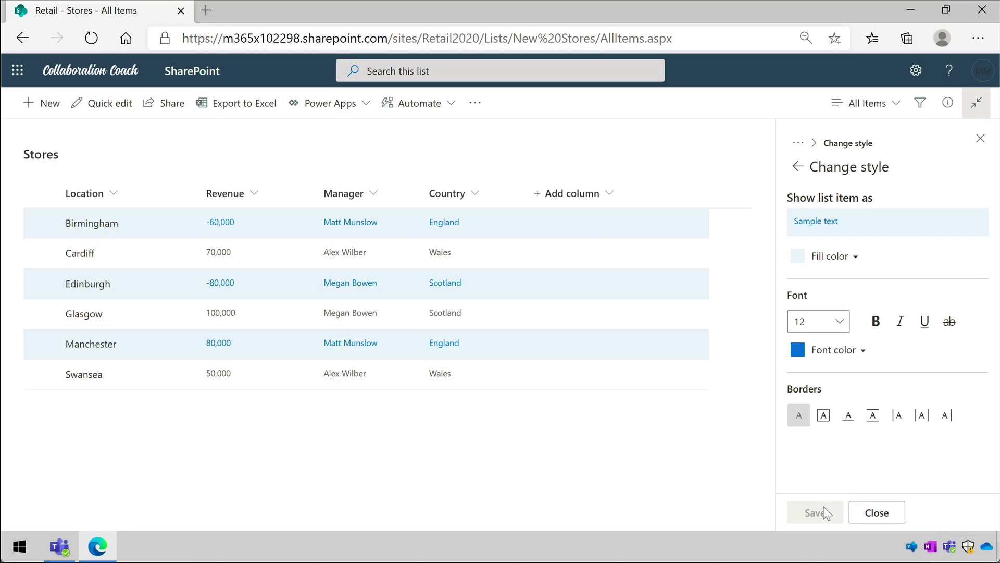
Close the Change style panel to reveal the Stores list with blue-shaded alternating rows.
left_click(878, 512)
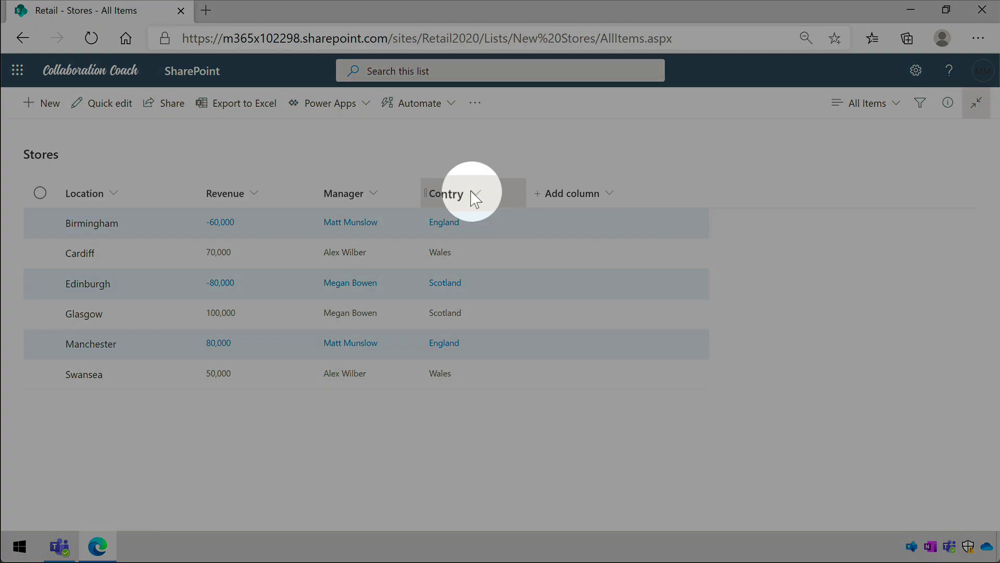
Format the Country column as Choice pills and open the styles for England, Scotland and Wales.
left_click(468, 193)
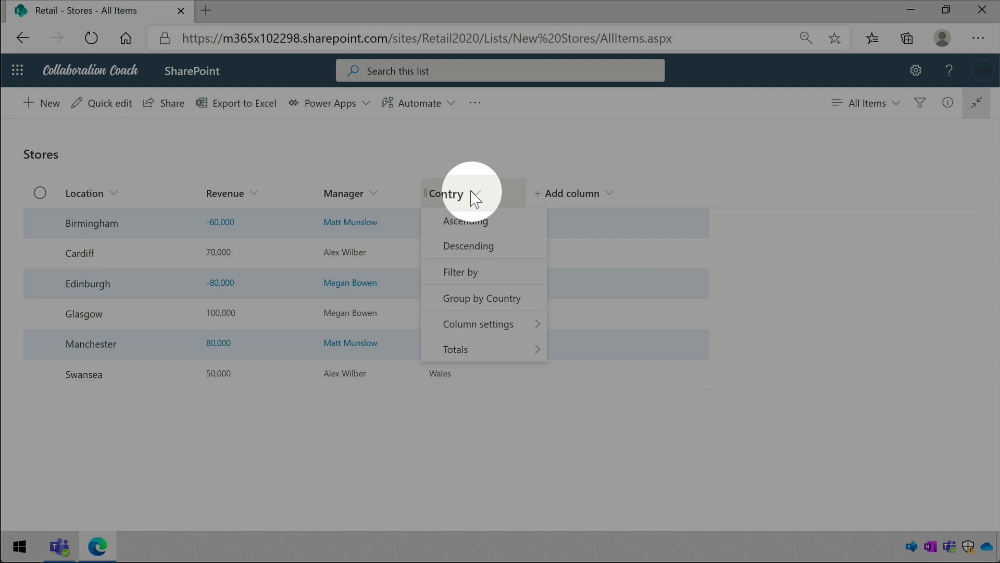
left_click(482, 329)
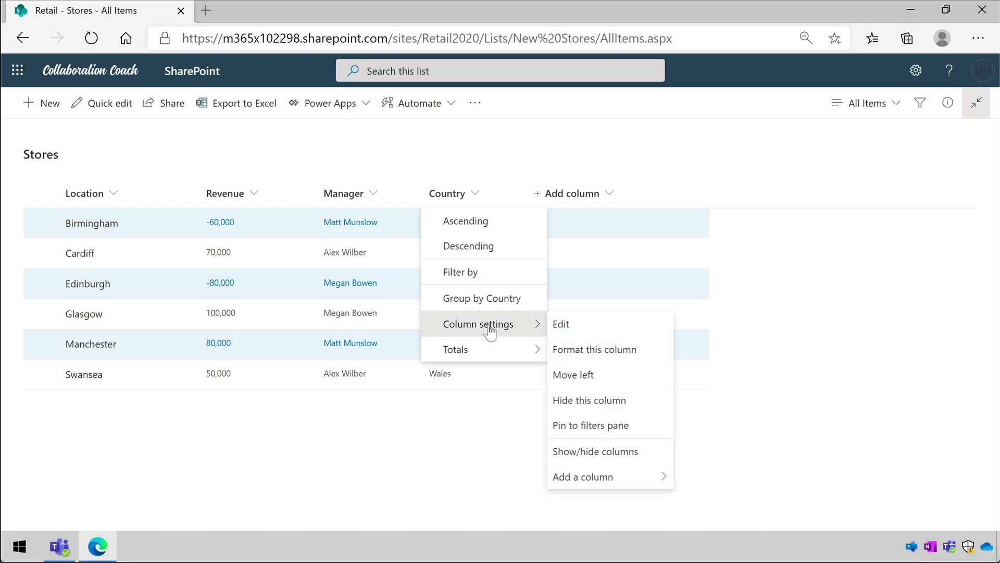
left_click(636, 360)
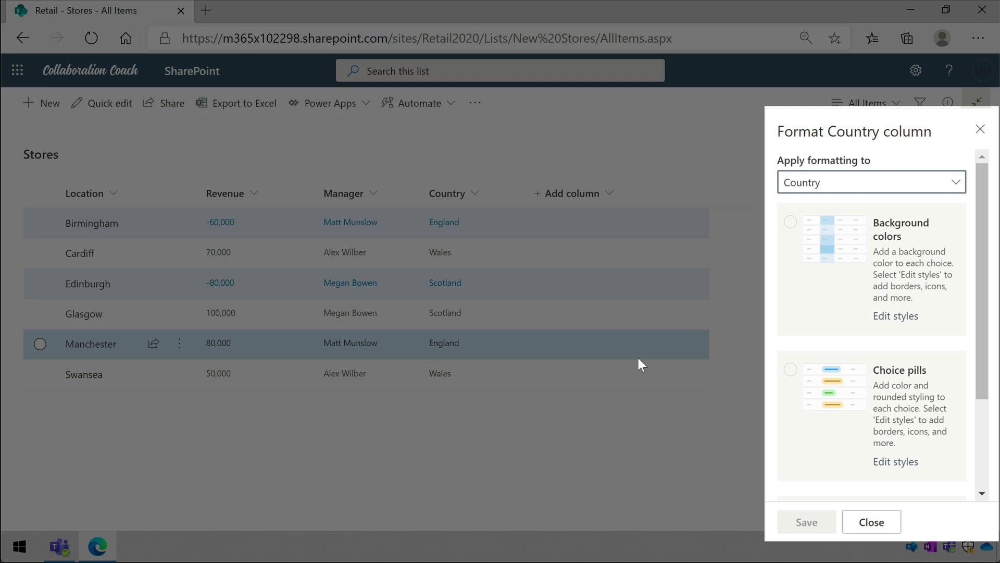
left_click(790, 369)
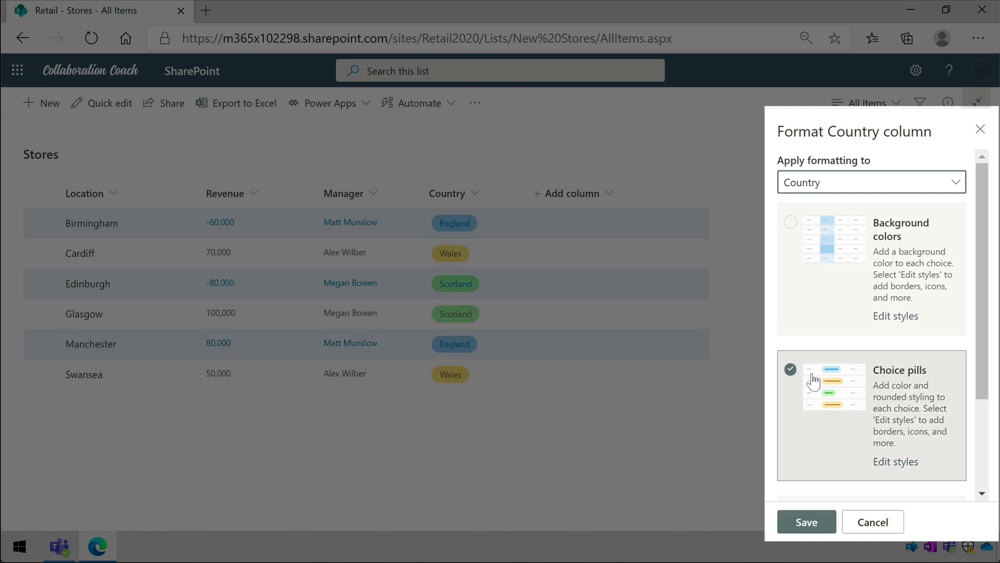
left_click(905, 462)
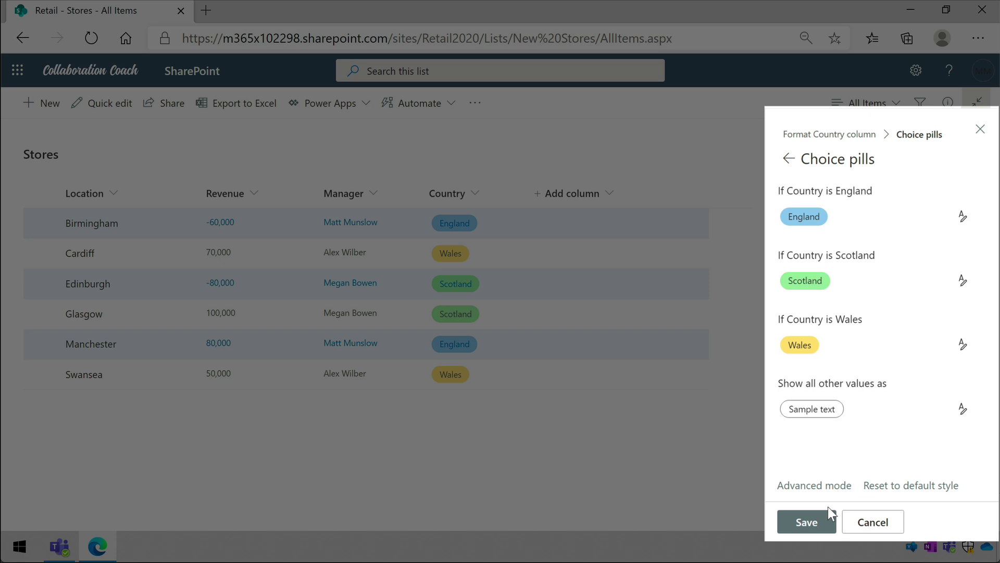
Give the England pills a salmon red fill.
left_click(961, 222)
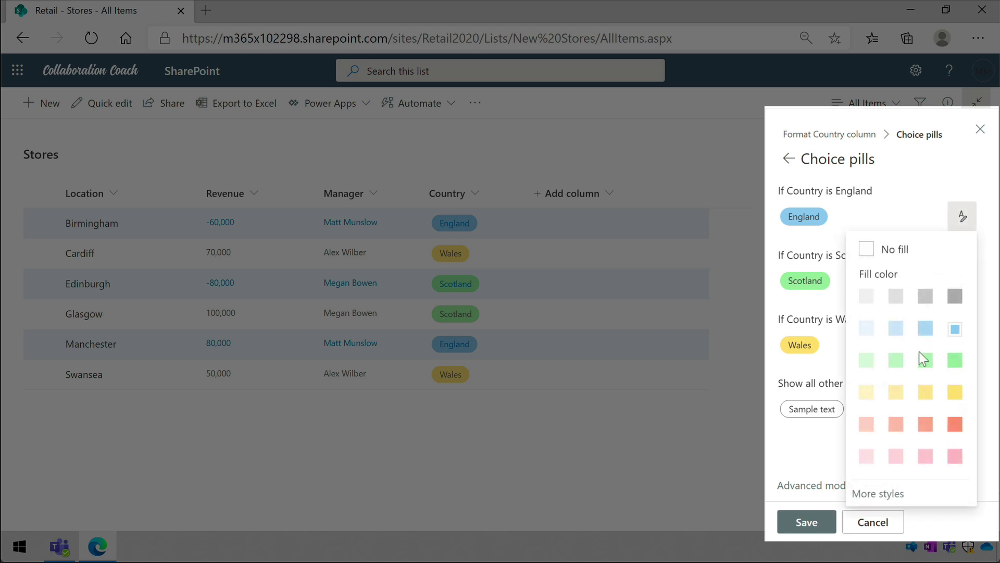
left_click(897, 330)
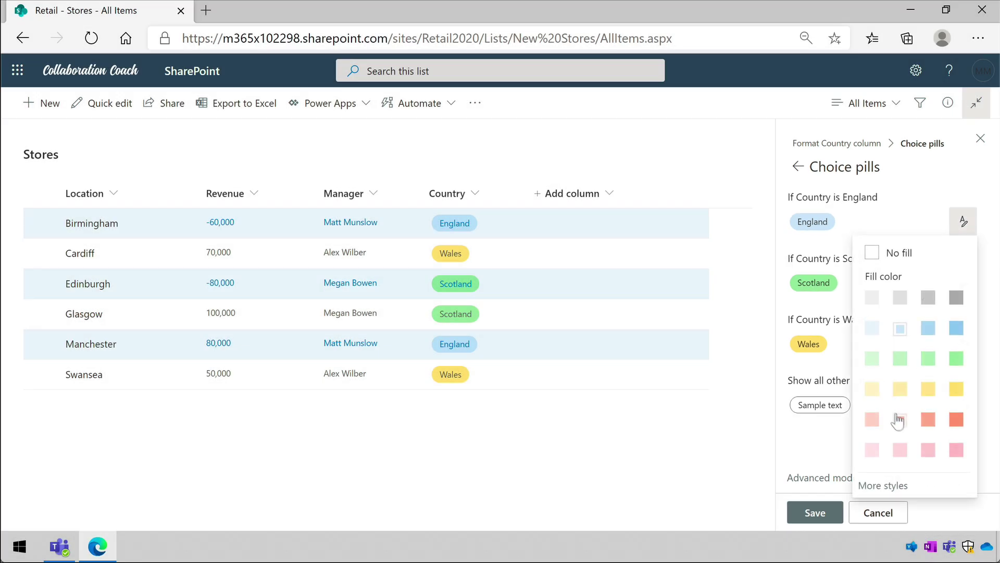
left_click(899, 419)
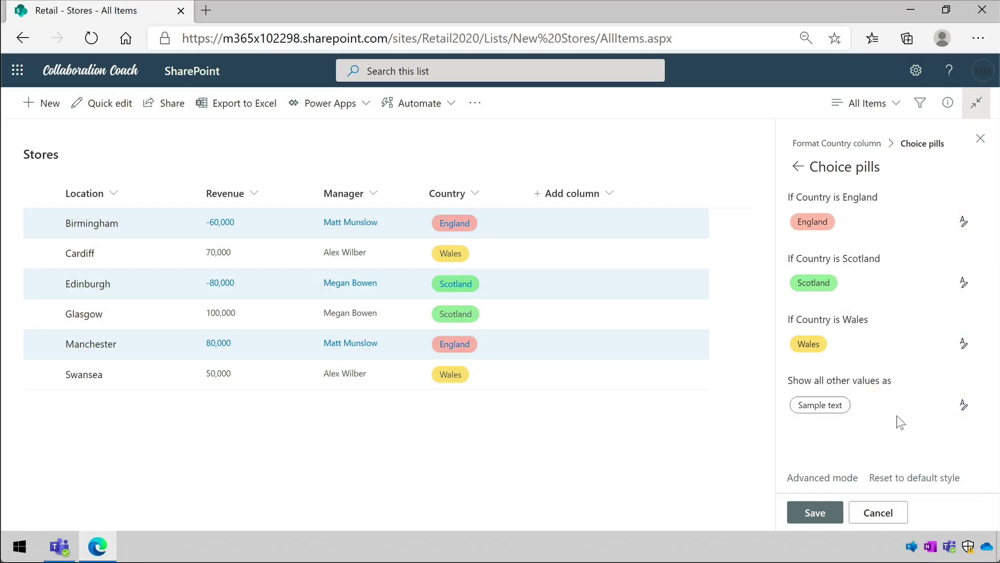
left_click(964, 221)
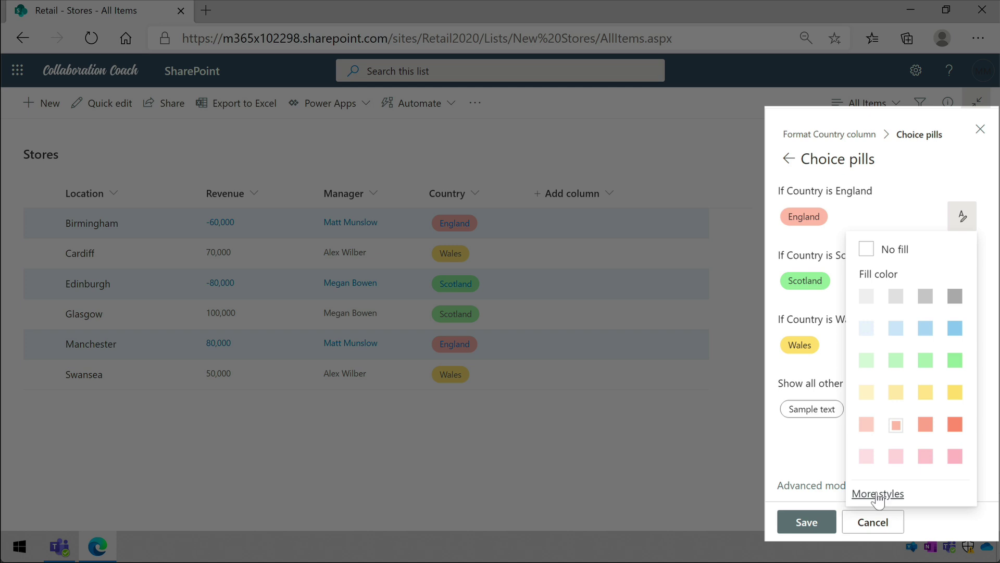
Add an error icon and bottom border to England pills, then save and close the pane.
left_click(878, 494)
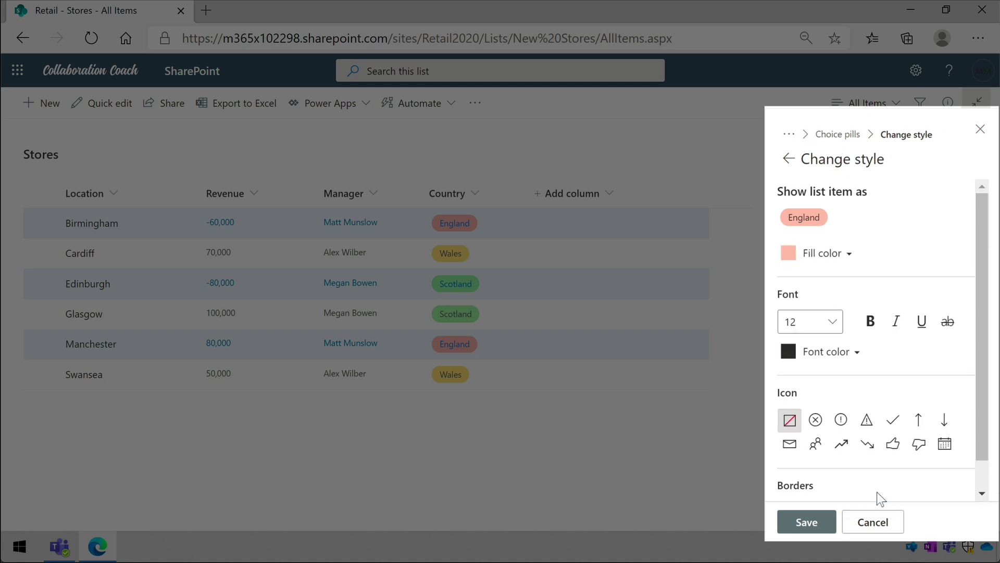
left_click(841, 421)
scroll(885, 401, "down", 2)
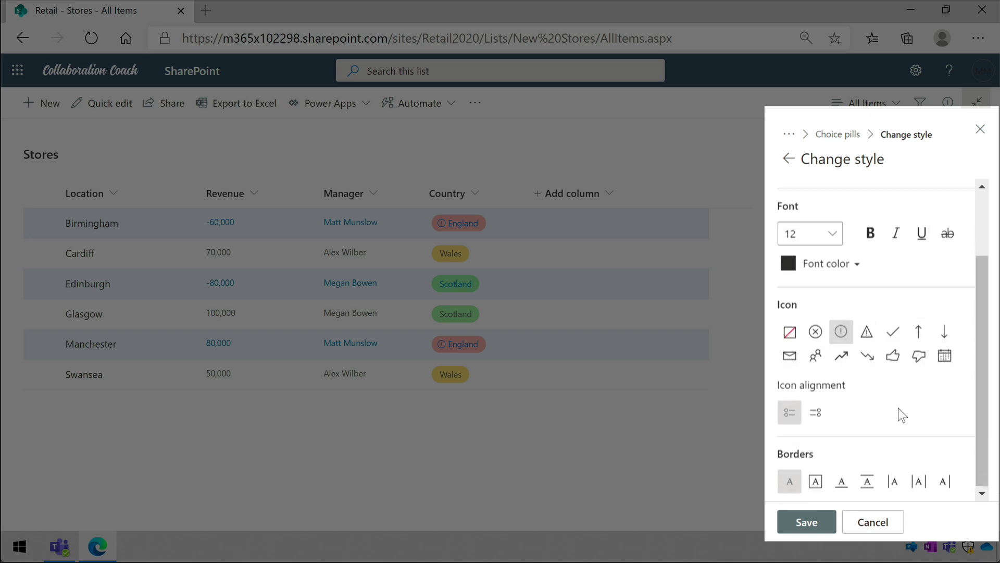
left_click(839, 482)
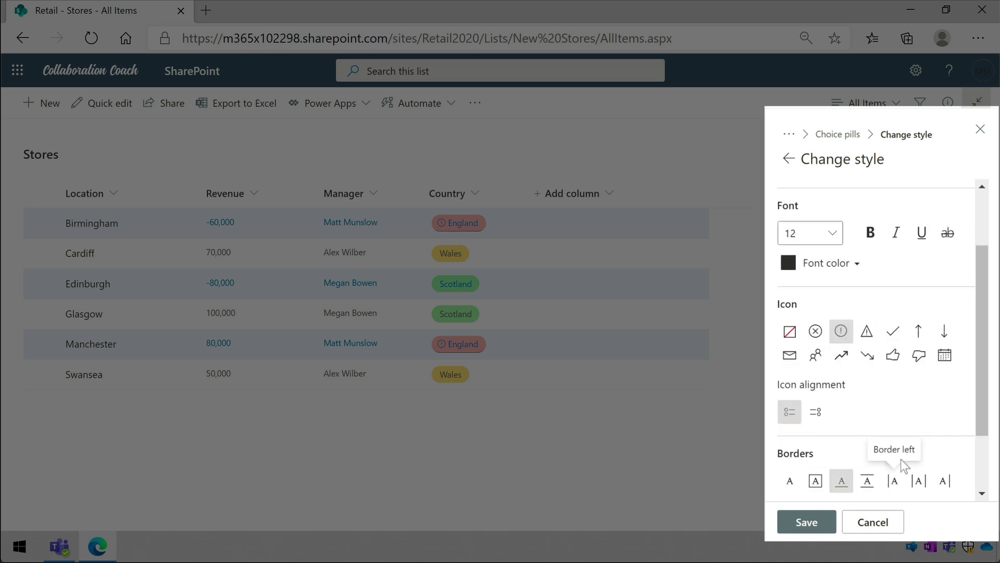
left_click(811, 523)
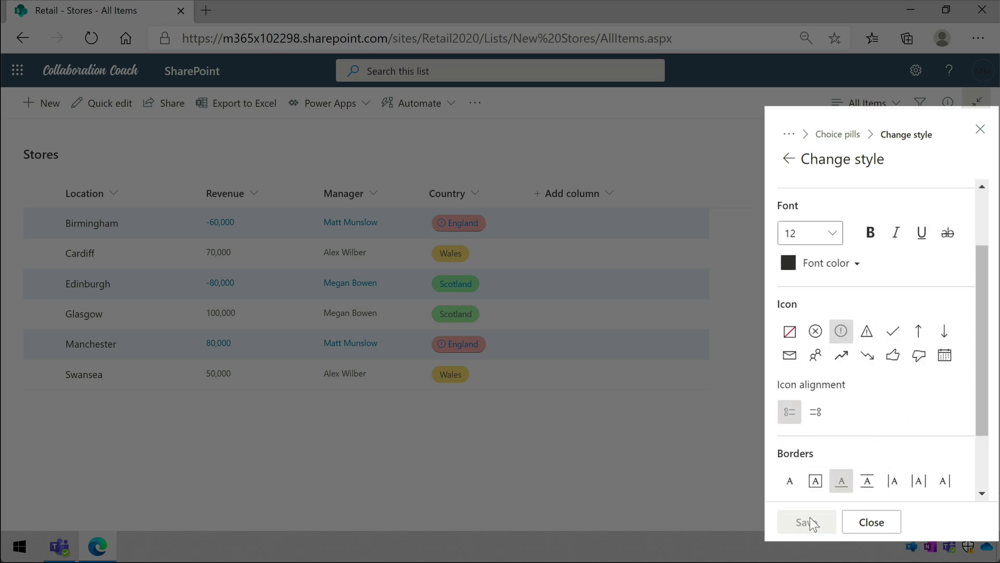
left_click(870, 522)
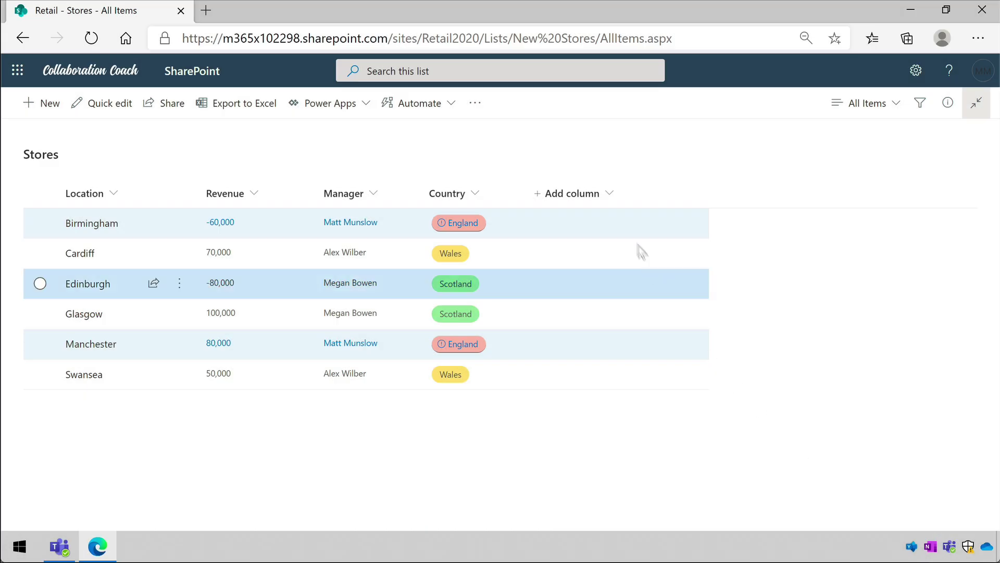
Choose Choice as the column type from the Add column dropdown.
left_click(597, 195)
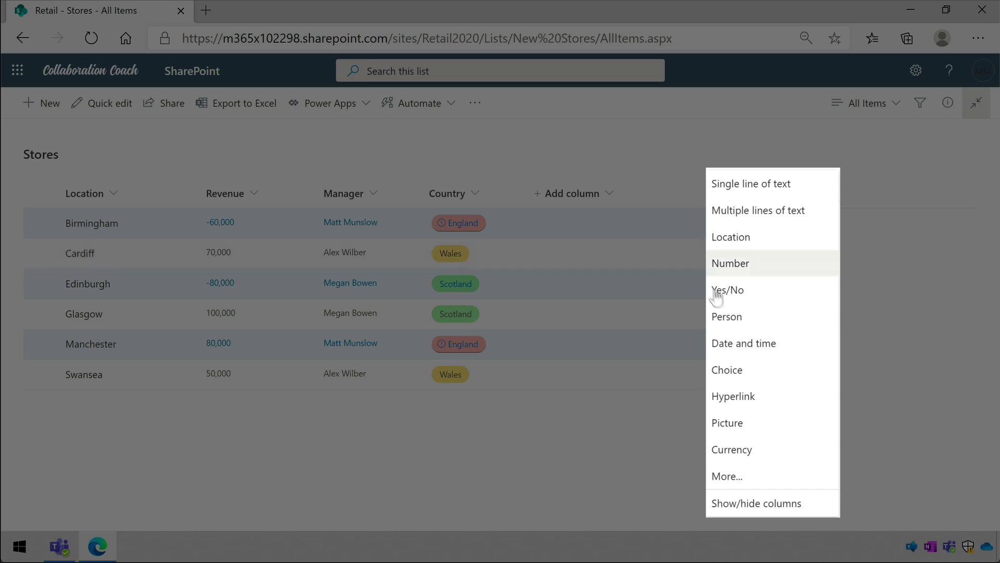
left_click(792, 381)
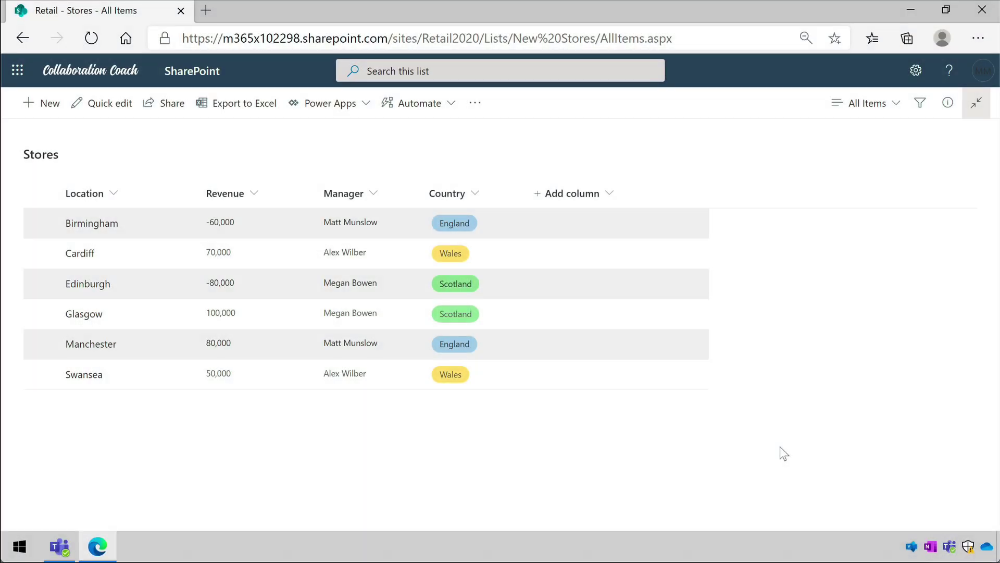
Apply Data bars formatting to the Revenue column through its column settings.
left_click(260, 198)
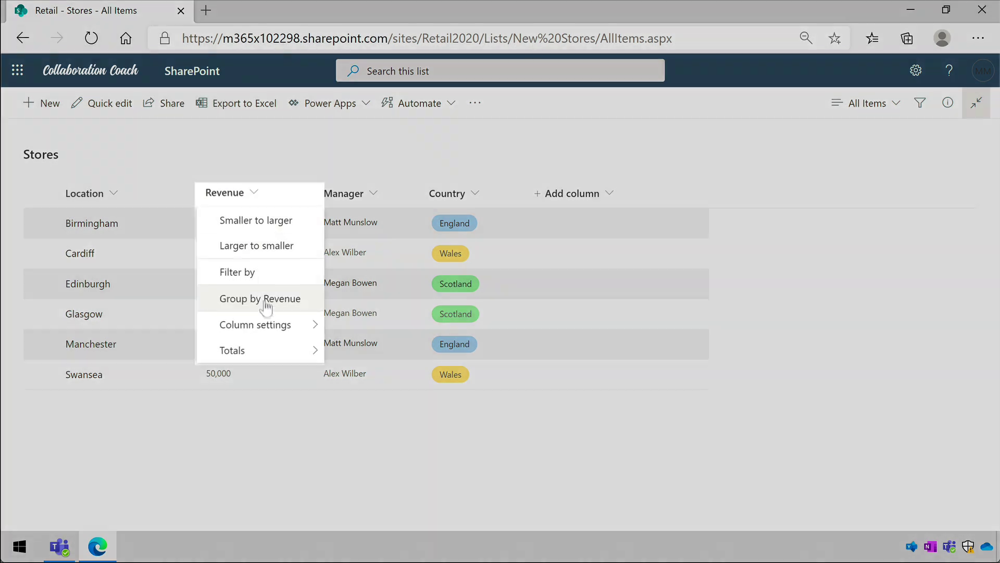
mouse_move(271, 331)
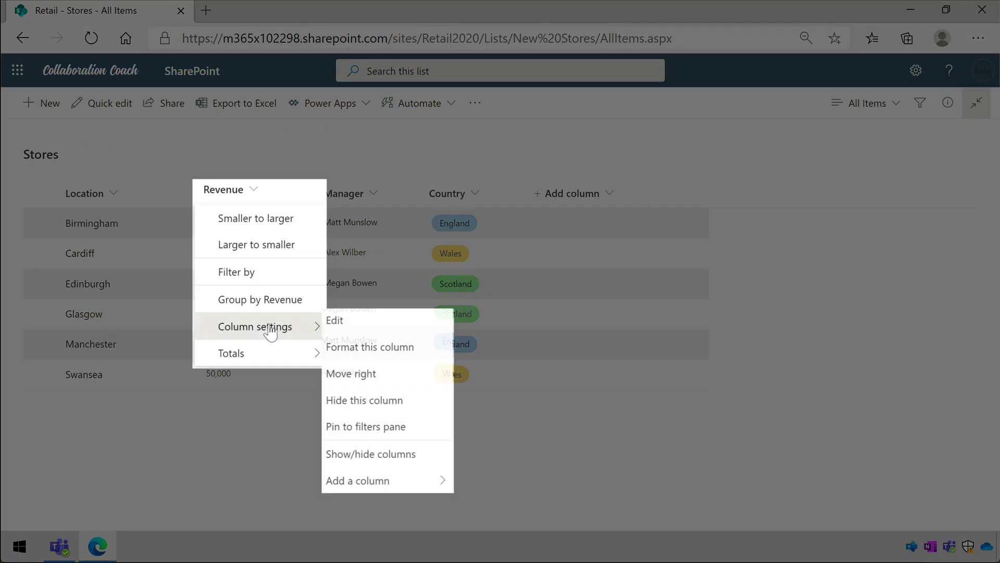
left_click(433, 361)
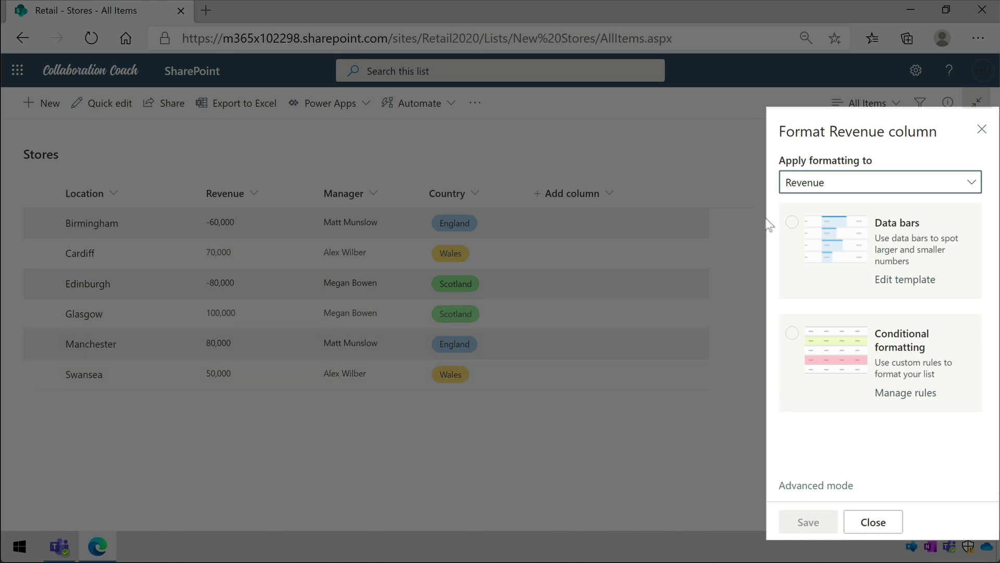
left_click(791, 223)
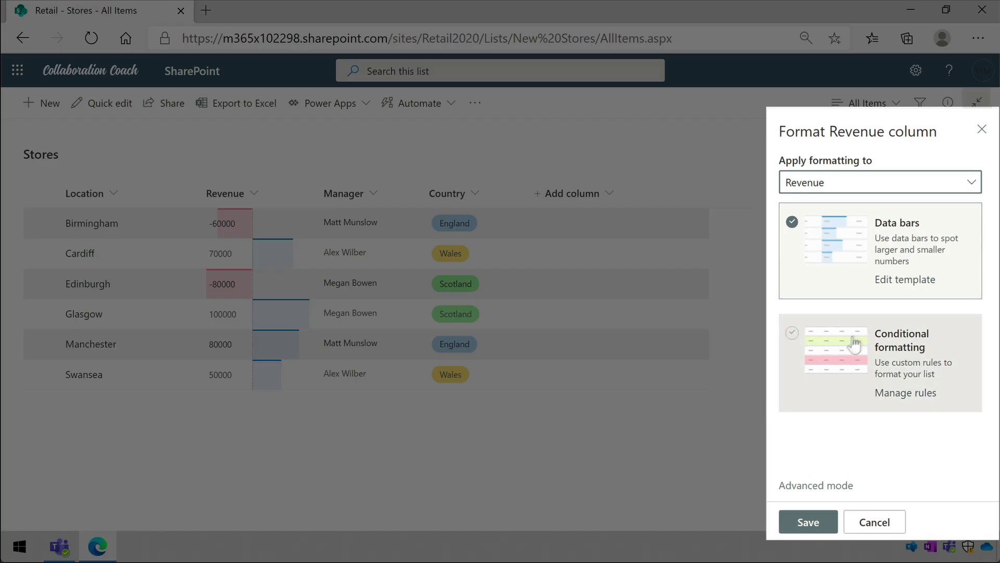
Set the positive Revenue data bars to green in the template, save, and close the panel.
left_click(919, 282)
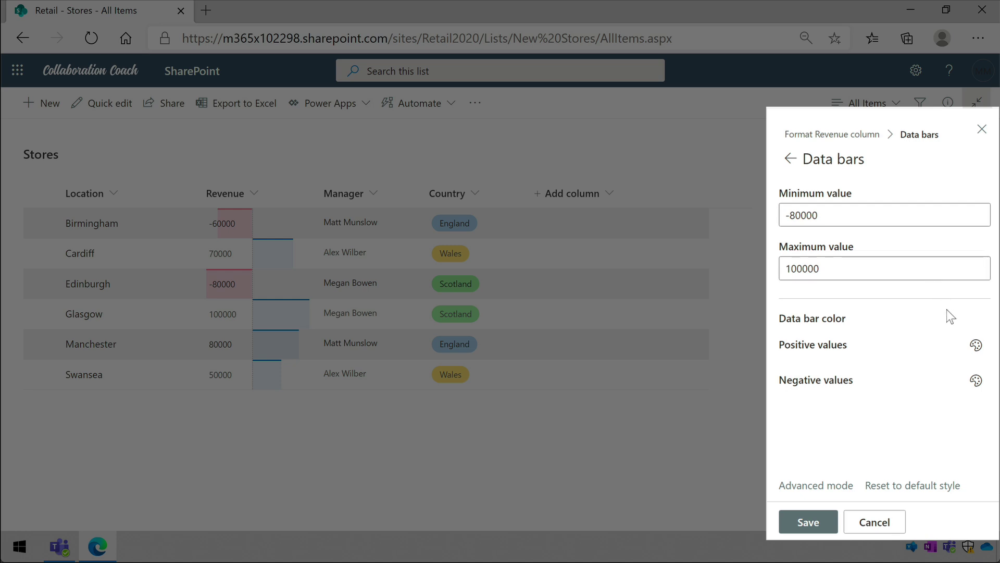
left_click(975, 345)
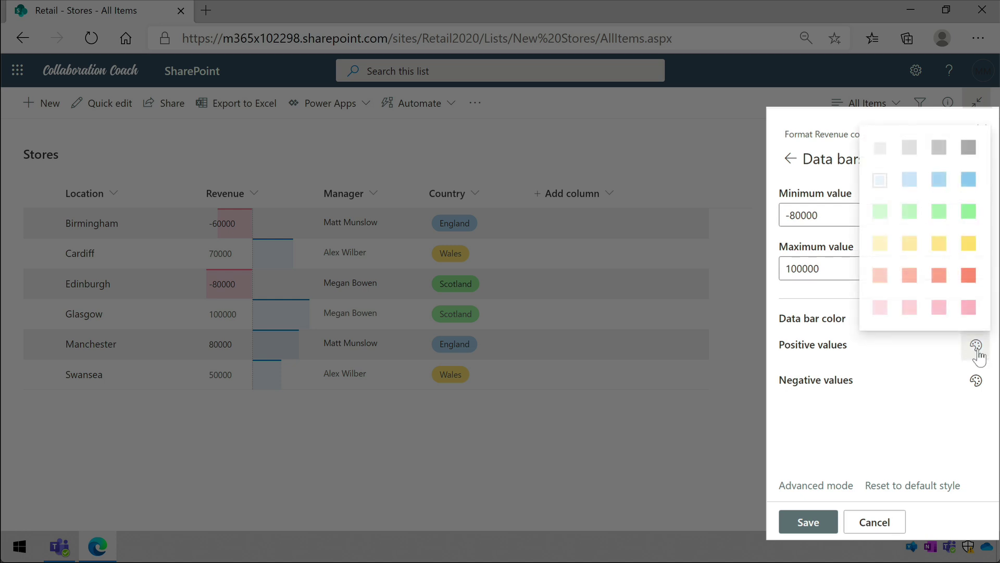
left_click(880, 212)
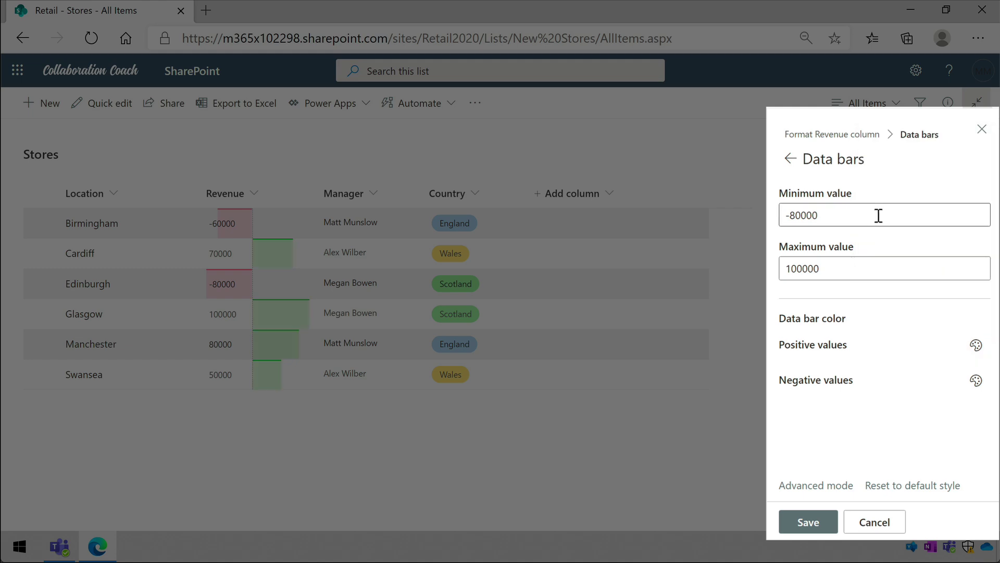
left_click(796, 522)
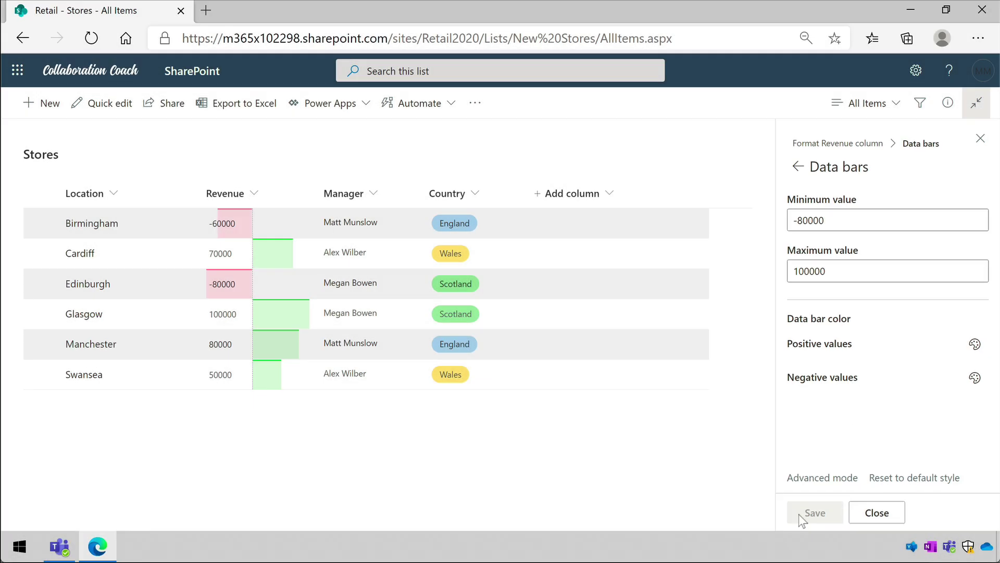
left_click(979, 139)
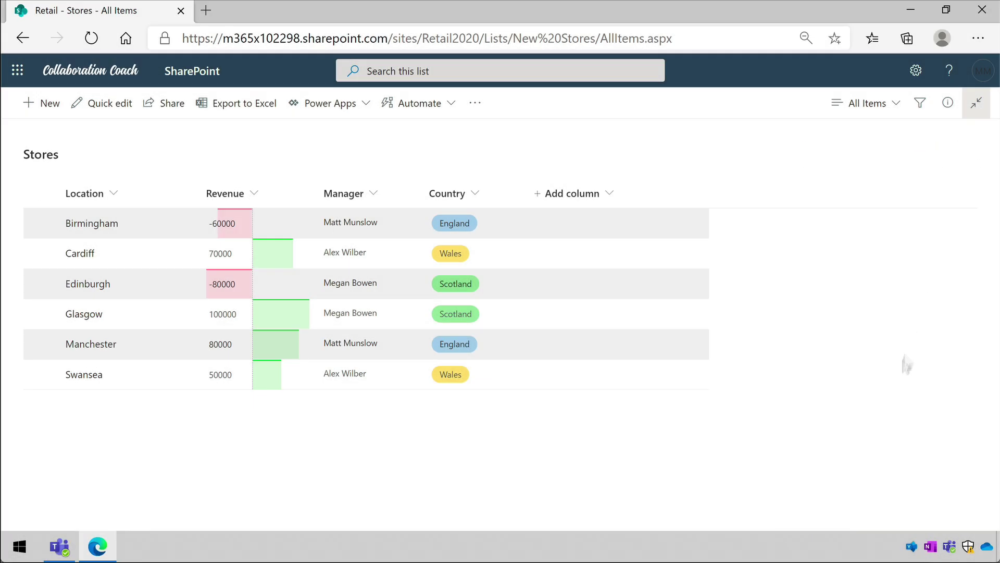